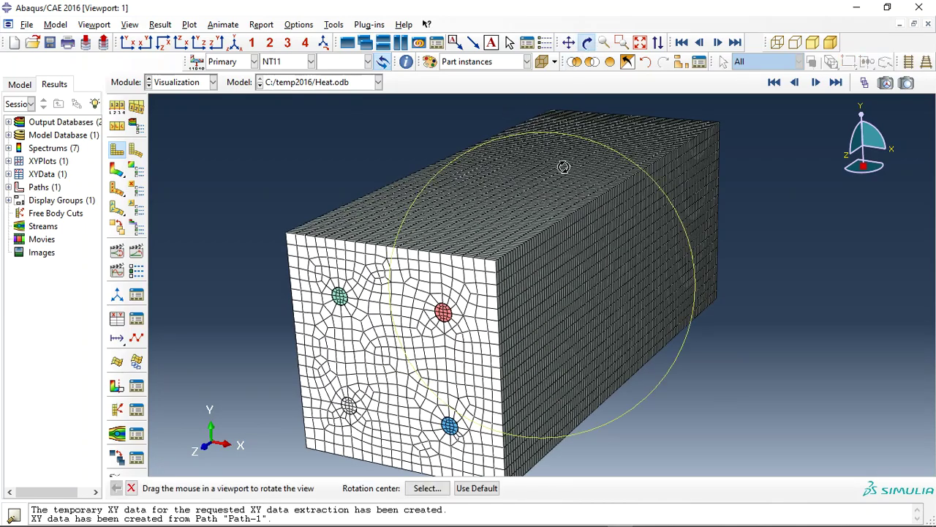
Orbit the beam toward its end and display NT11 nodal temperature contours with a legend.
drag(563, 166, 571, 199)
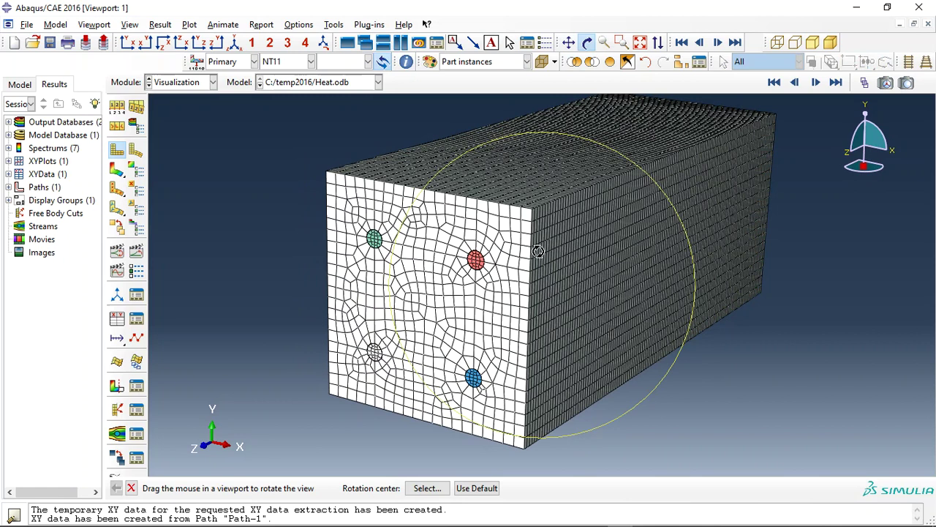
drag(384, 284, 332, 166)
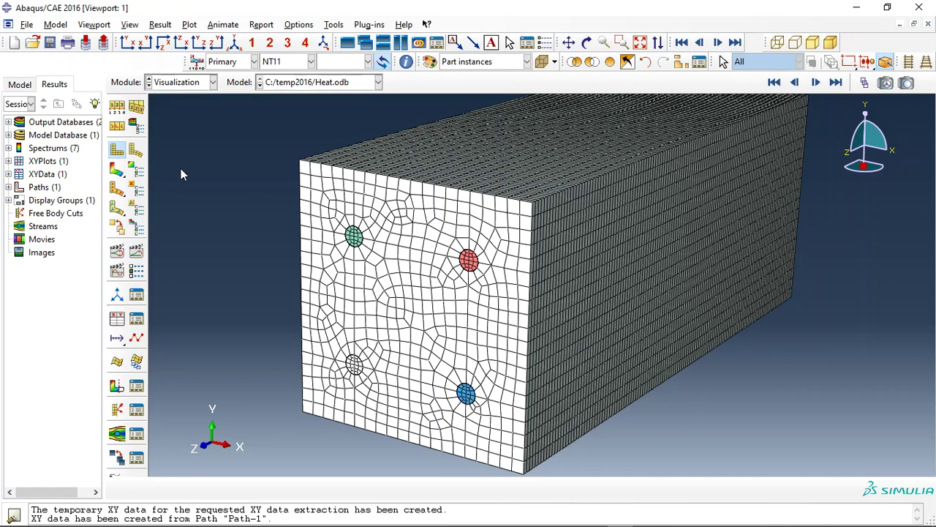
click(117, 169)
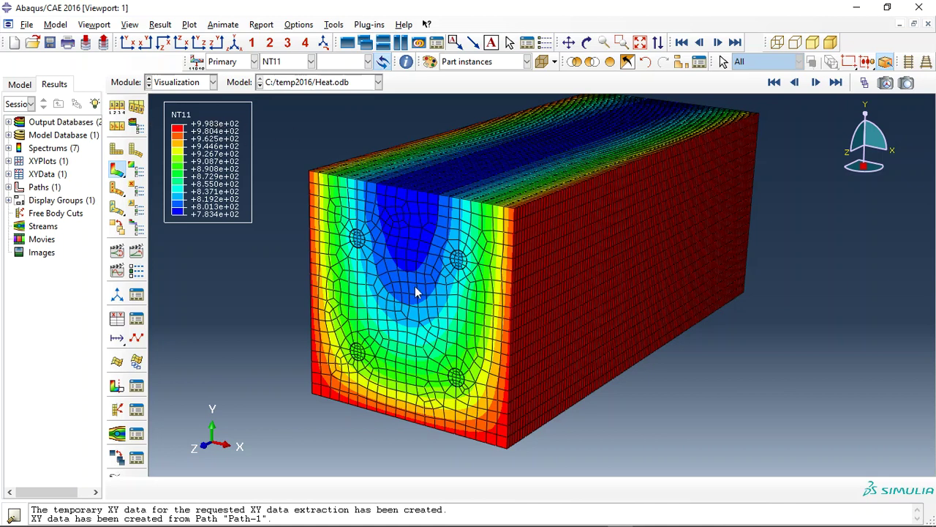
click(774, 81)
click(864, 83)
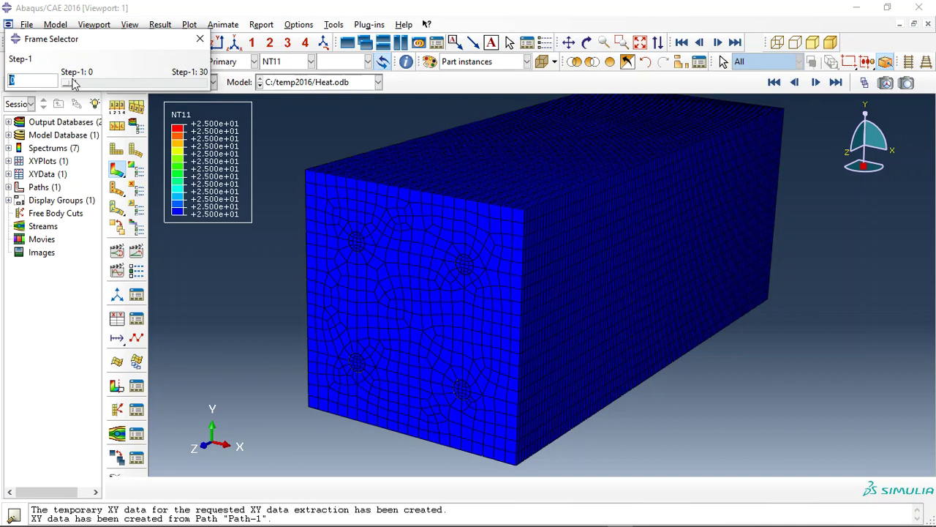
drag(71, 87, 208, 81)
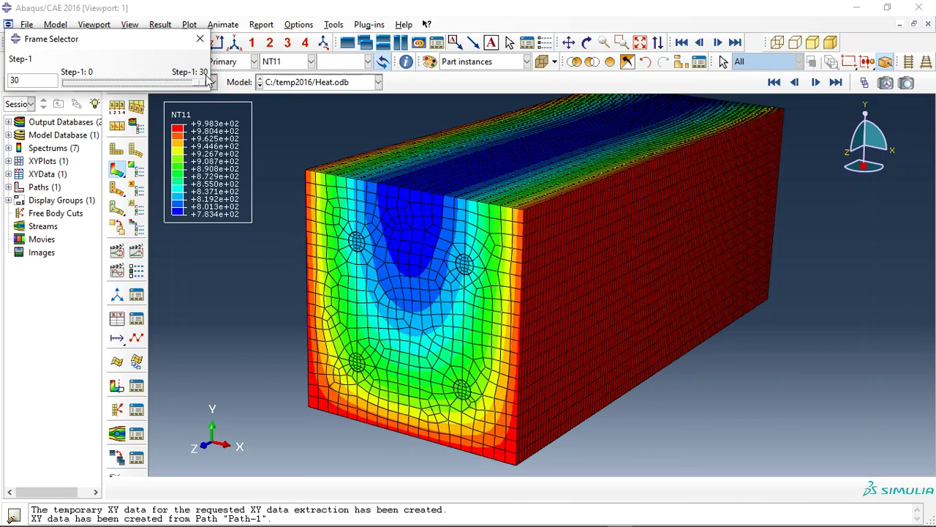
click(199, 38)
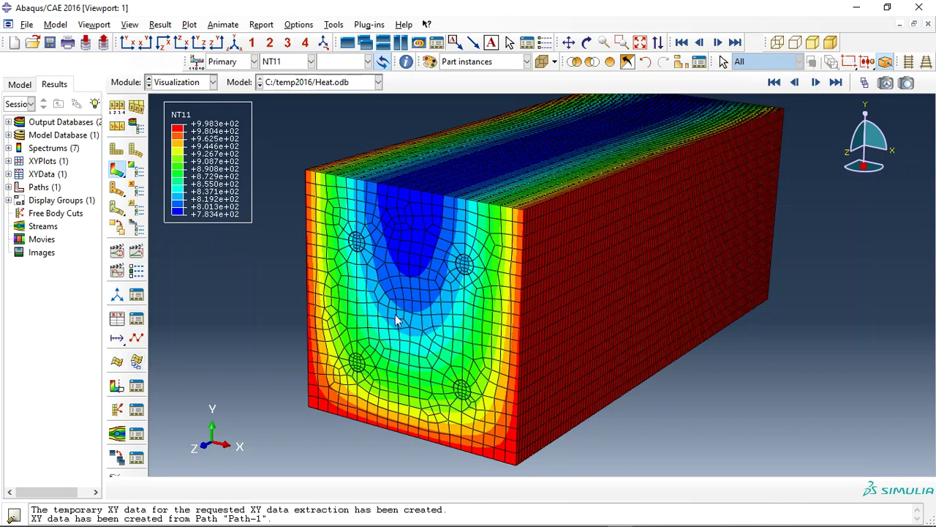
Plot the saved _temp_1 temperature-along-Path-1 data from the XY Data Manager.
click(135, 319)
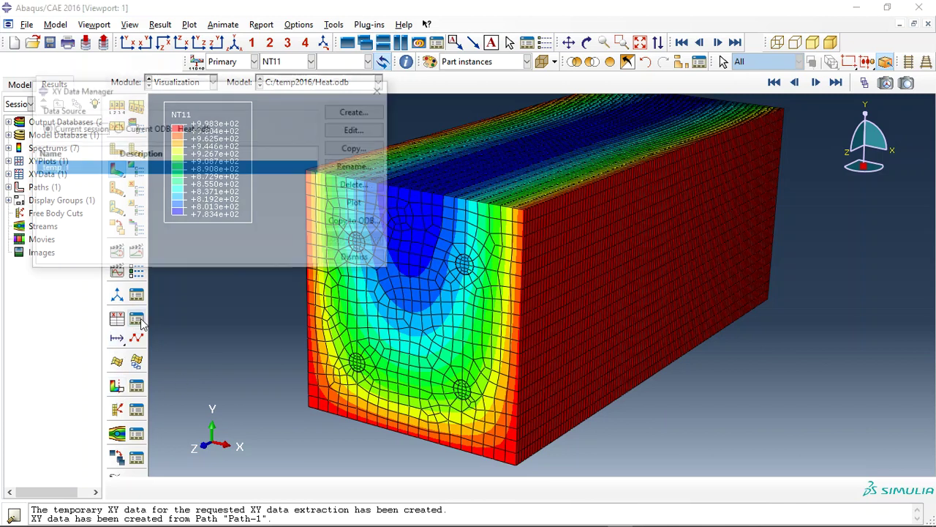
click(358, 204)
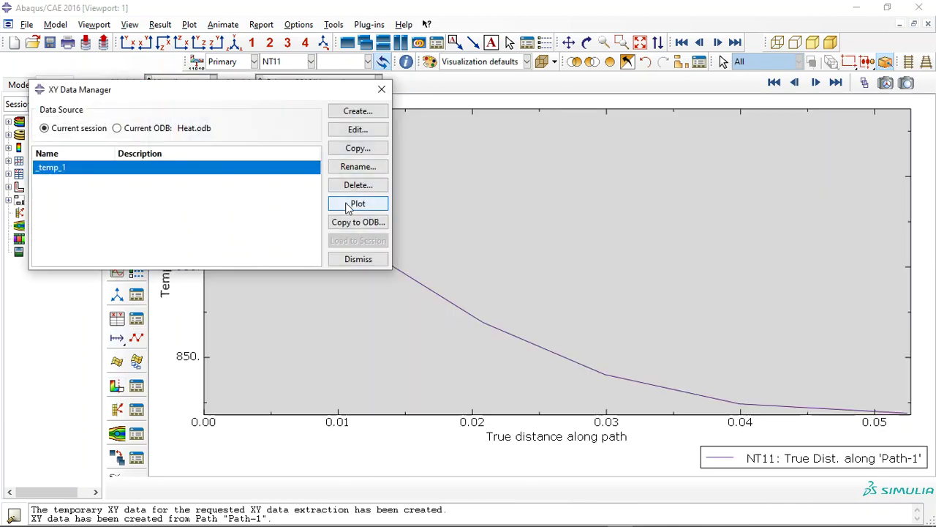
click(381, 89)
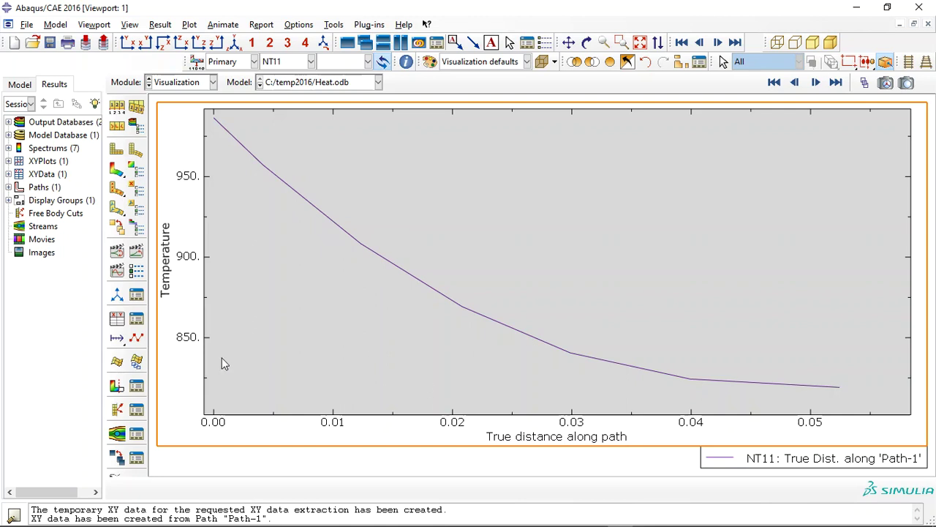
Return to the zoomed NT11 contour plot and begin creating new XY data.
click(116, 169)
scroll(373, 328, up, 3)
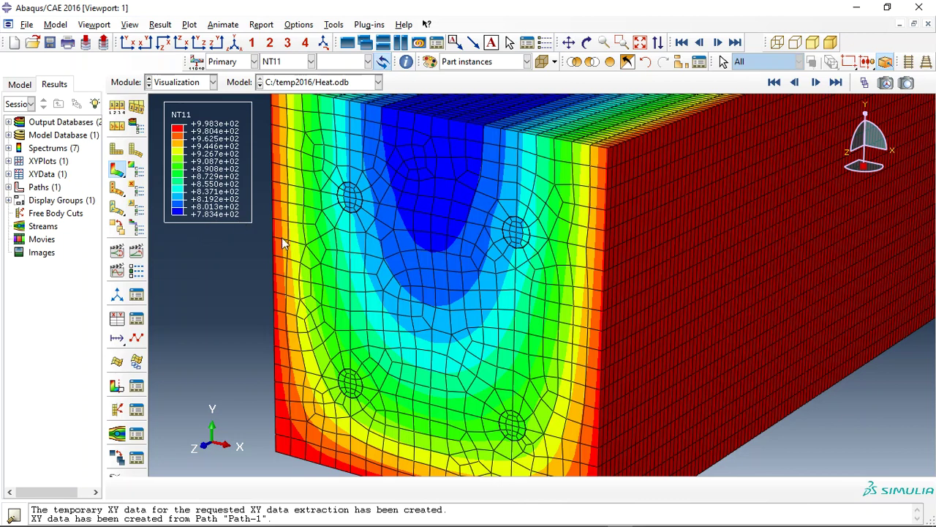
scroll(436, 320, up, 1)
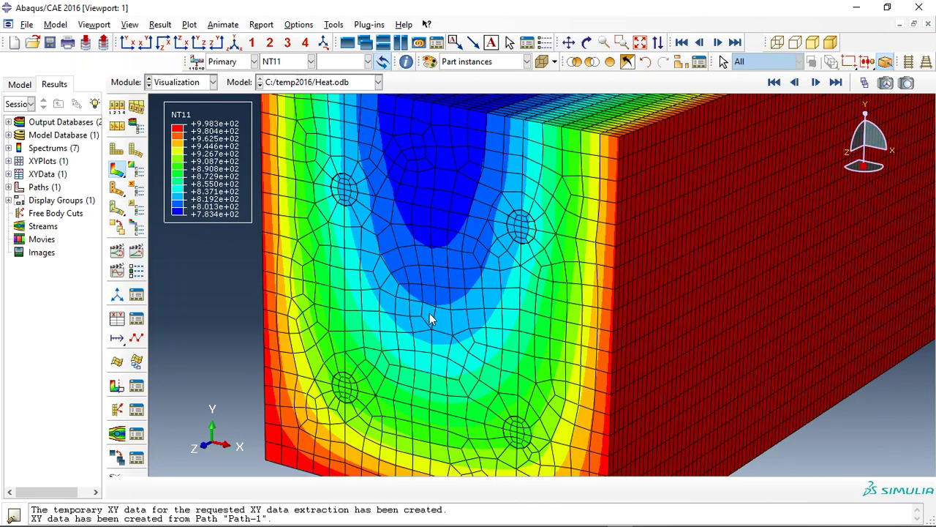
scroll(430, 316, down, 5)
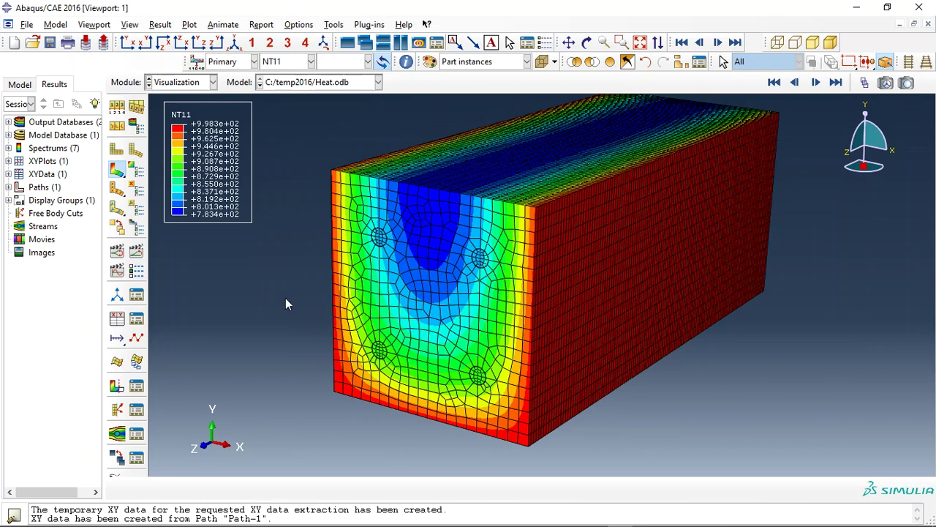
click(118, 318)
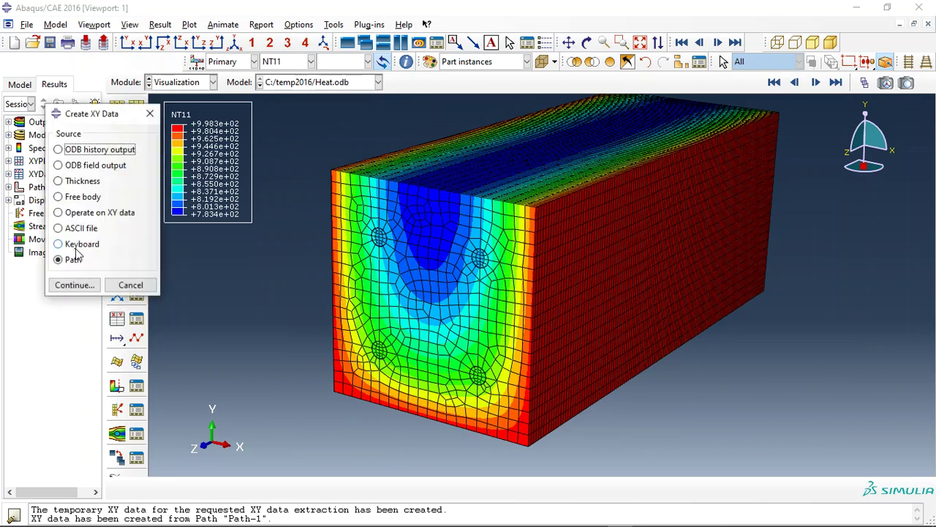
Plot temperature versus time from ODB field output for a node picked on the beam's end face.
click(78, 166)
click(76, 286)
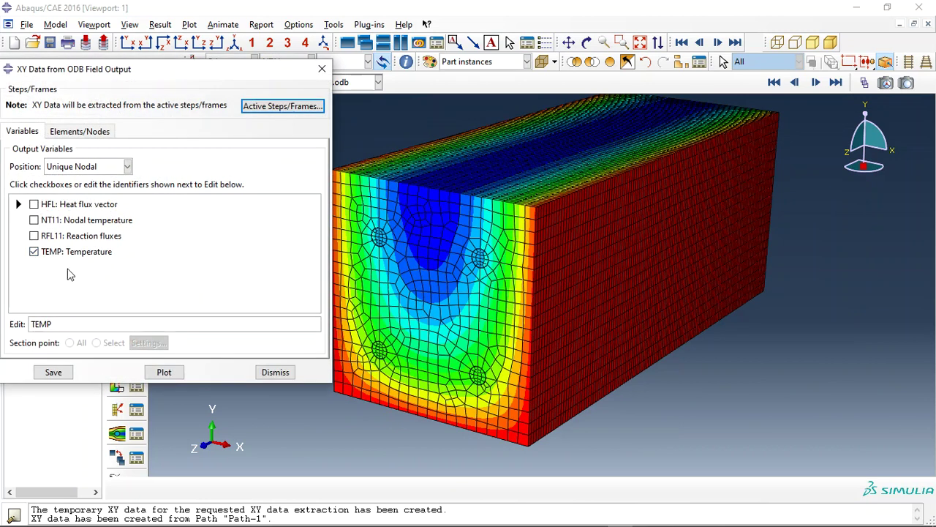
click(79, 131)
click(125, 169)
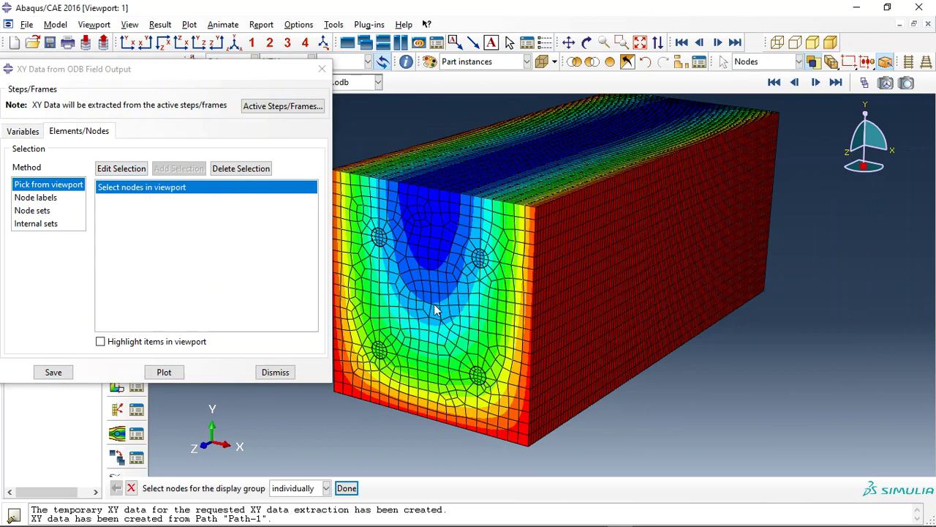
click(429, 315)
middle_click(429, 315)
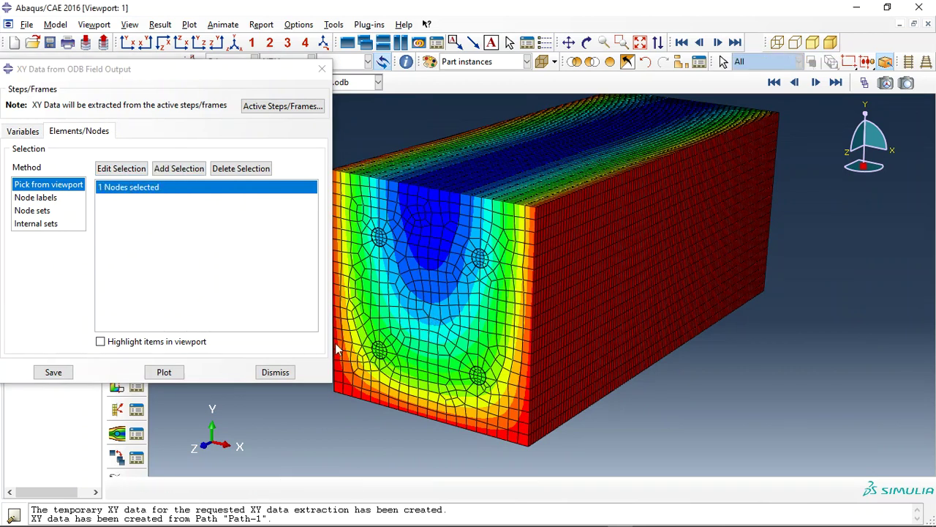
click(164, 371)
drag(285, 94, 218, 99)
Plot the cross-section centre node's temperature over time, then redisplay the NT11 contours.
click(116, 169)
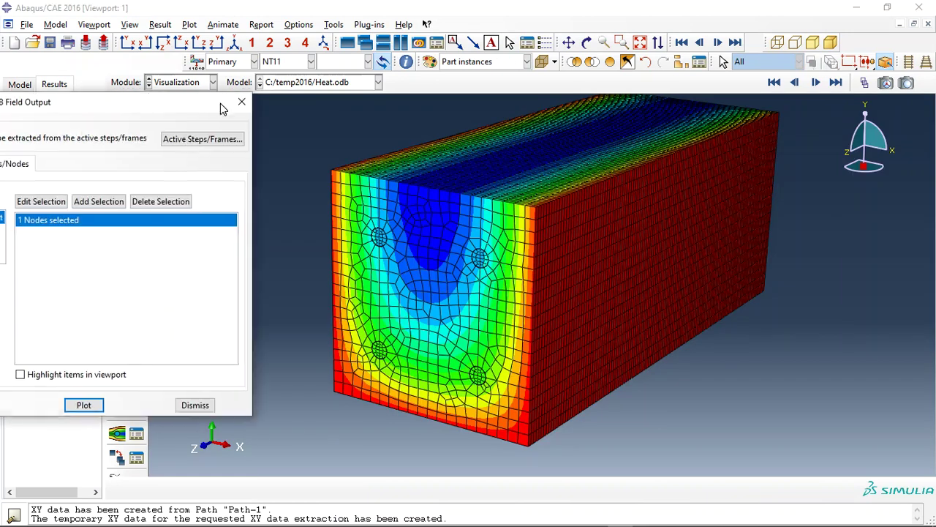
click(61, 203)
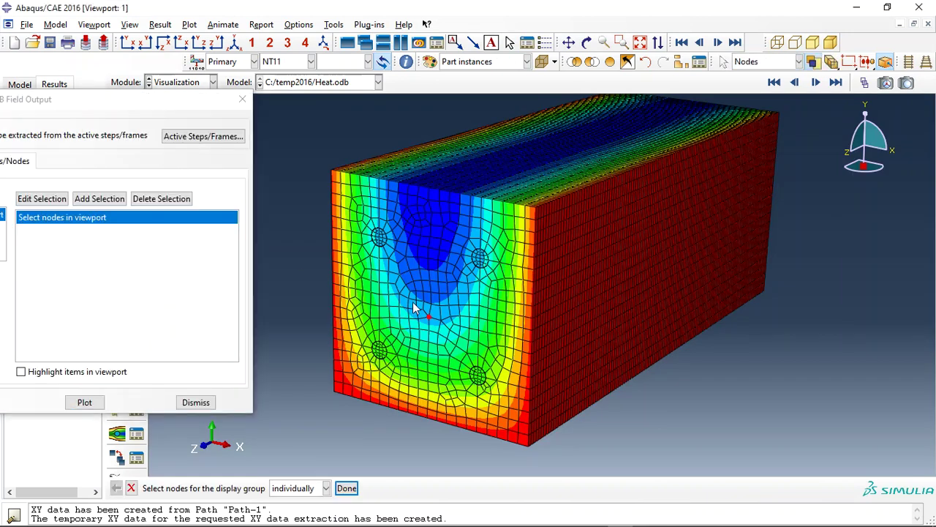
click(522, 349)
click(347, 488)
click(85, 402)
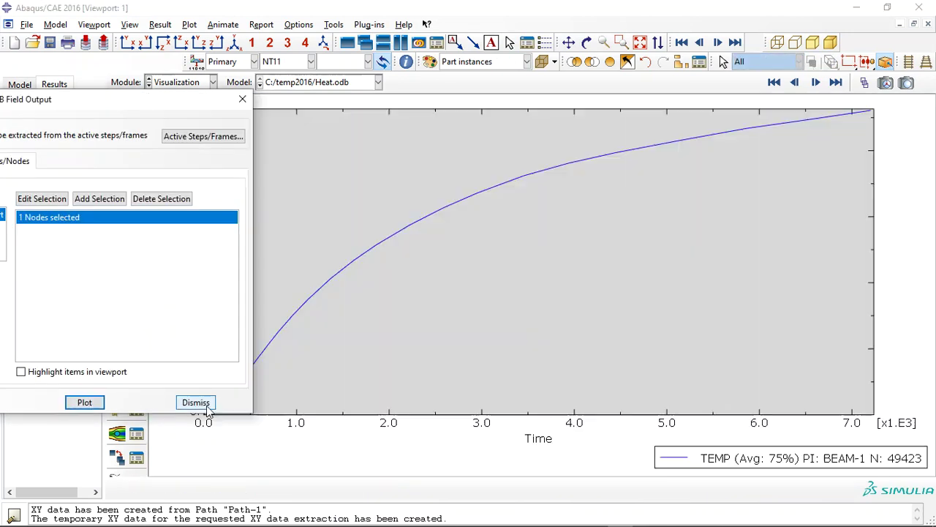
click(207, 406)
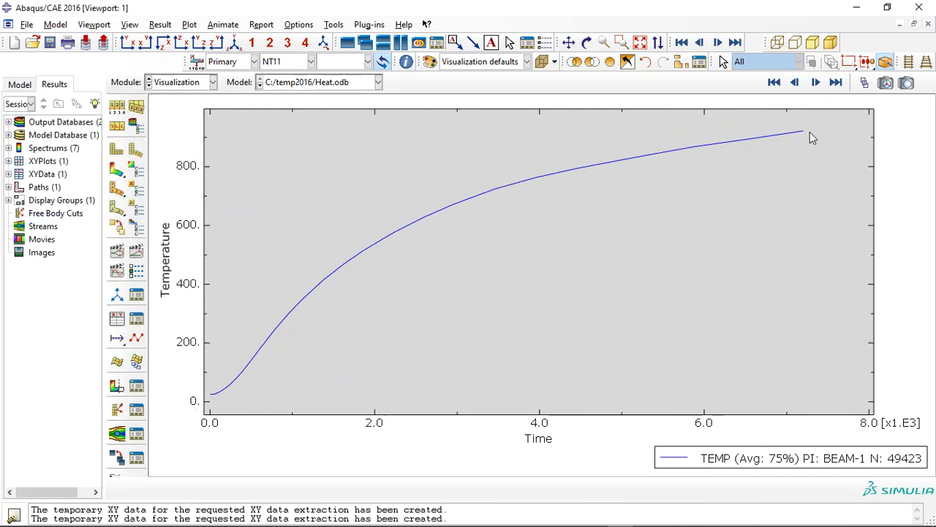
click(117, 169)
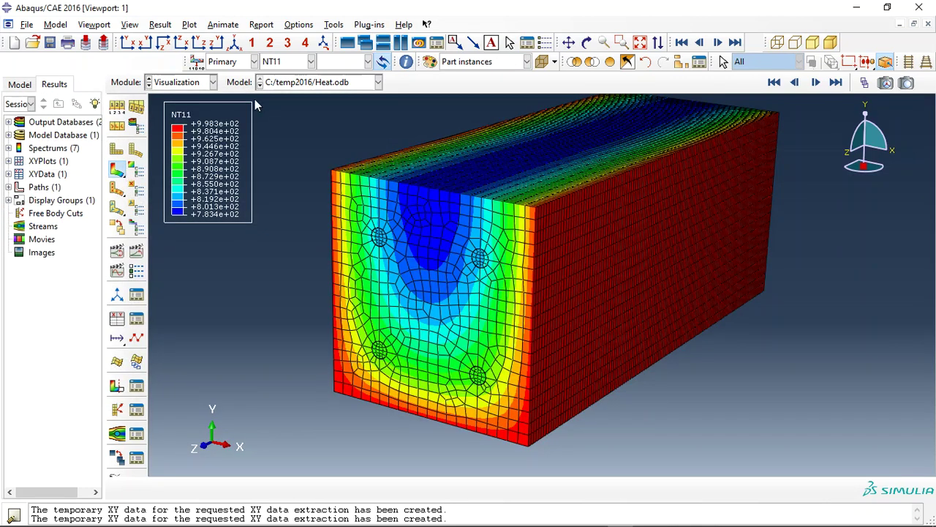
click(575, 62)
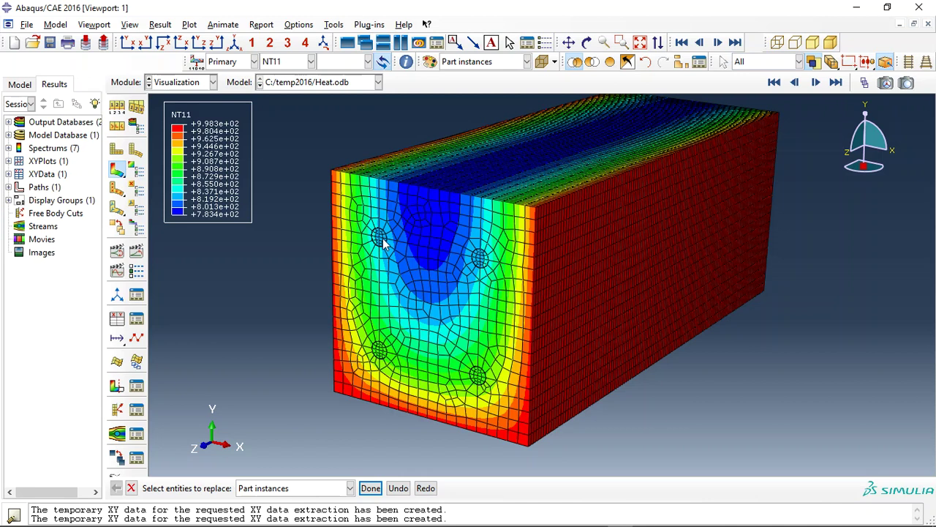
Show only the upper-left steel bar and orbit to look along its temperature contours.
click(382, 238)
click(370, 488)
click(588, 43)
drag(395, 247, 544, 309)
key(Escape)
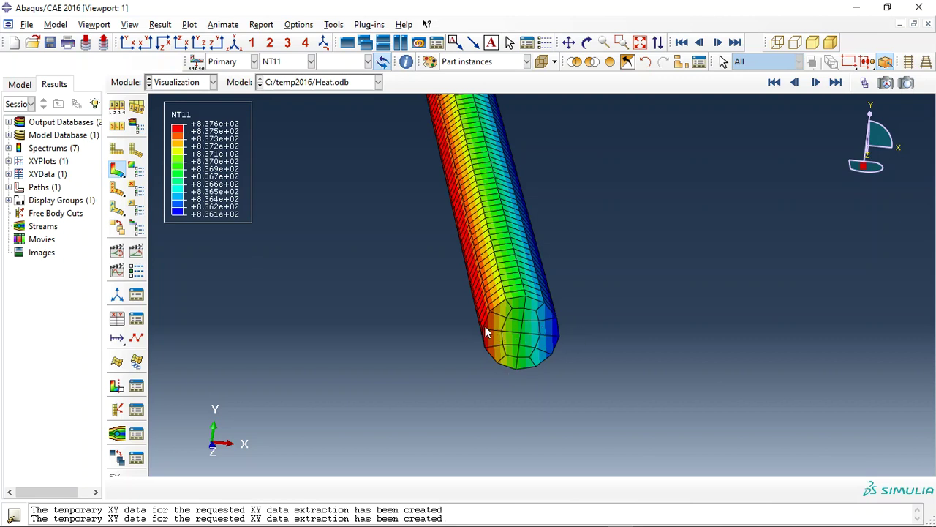
Restore the whole beam display and orbit it back to face the front.
click(610, 61)
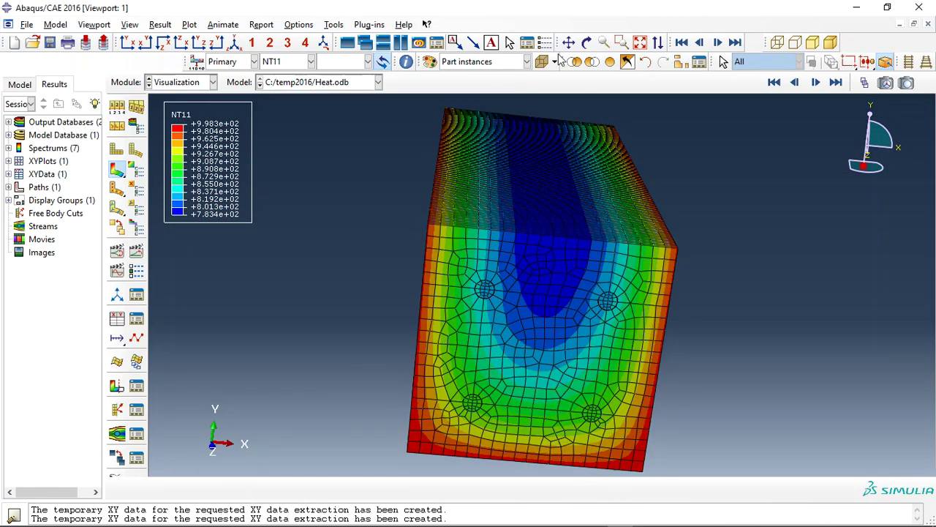
click(587, 42)
drag(542, 196, 577, 220)
key(Escape)
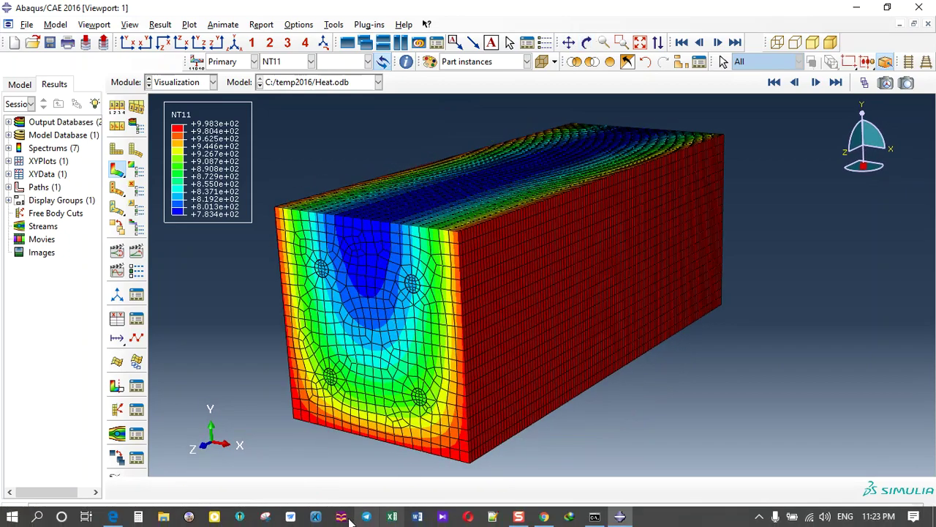
Switch to Microsoft Edge showing the abaqusfem.com homepage with the fire-condition RC beam post.
click(112, 522)
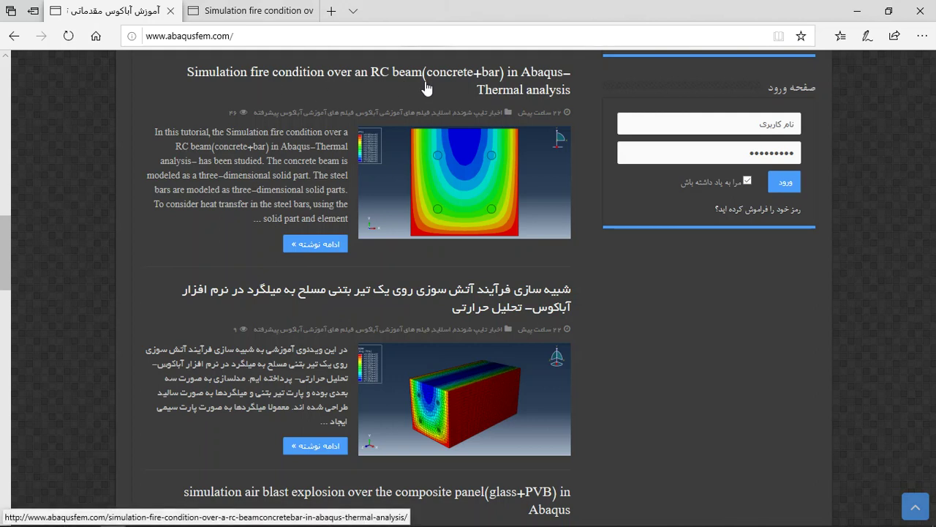
Open the fire-condition RC beam article and scroll past its result figures to the payment details.
click(264, 11)
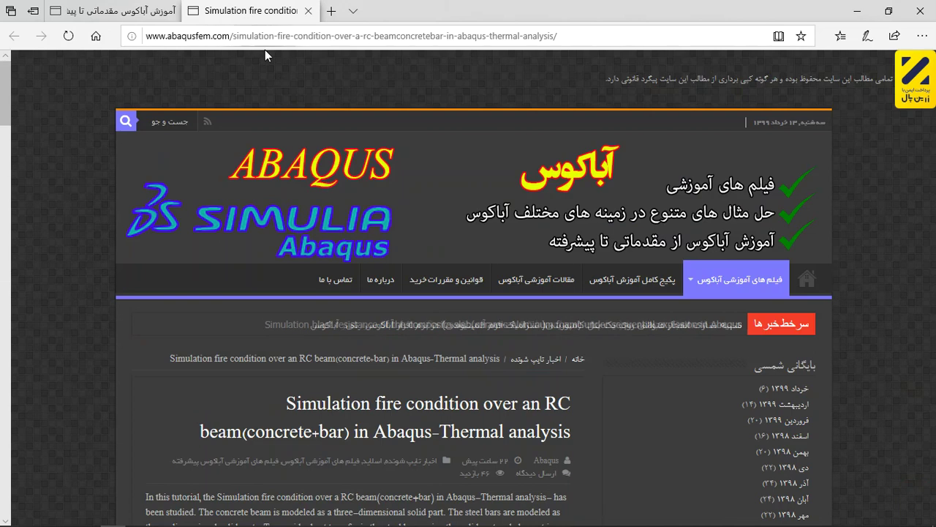
scroll(262, 219, down, 4)
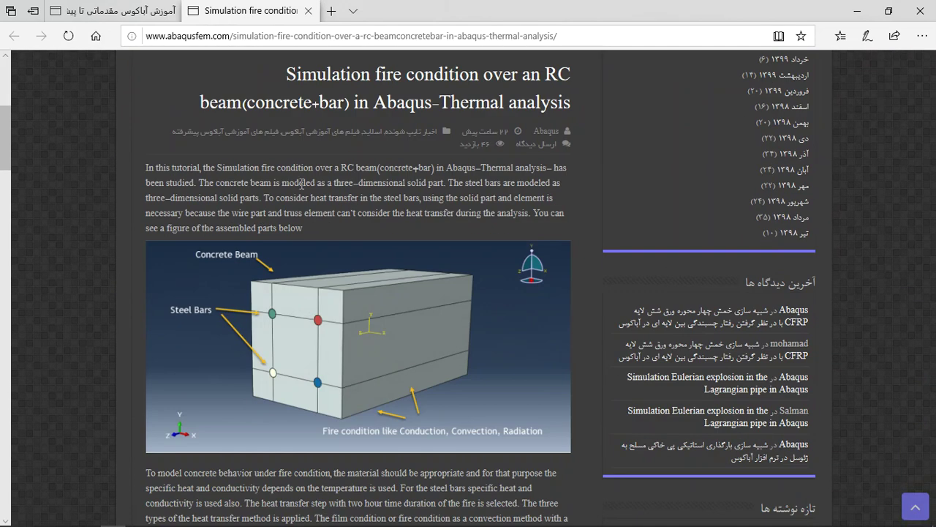
scroll(363, 270, down, 3)
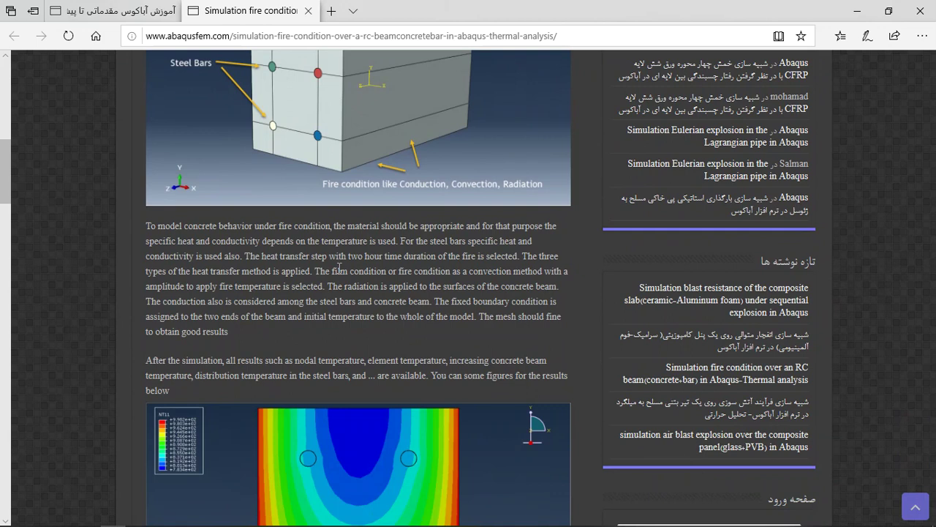
scroll(338, 267, down, 2)
scroll(337, 257, down, 2)
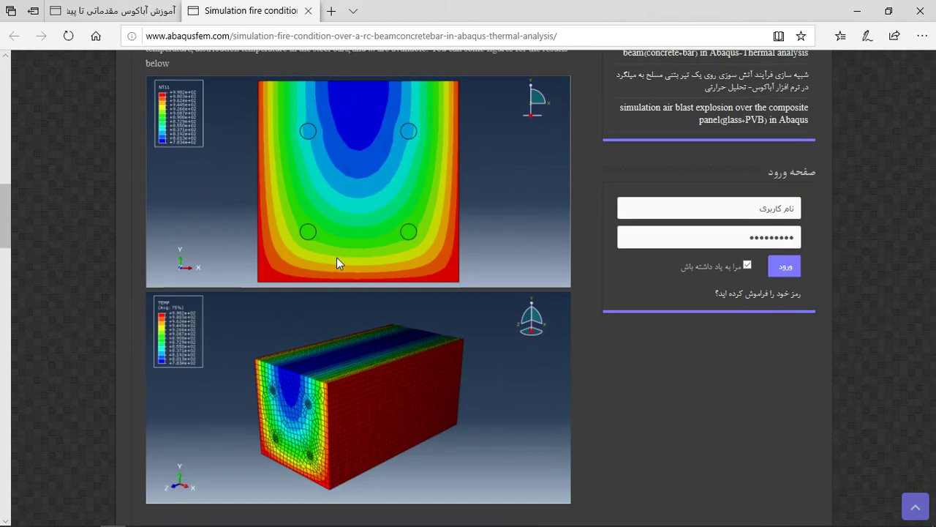
scroll(362, 215, down, 7)
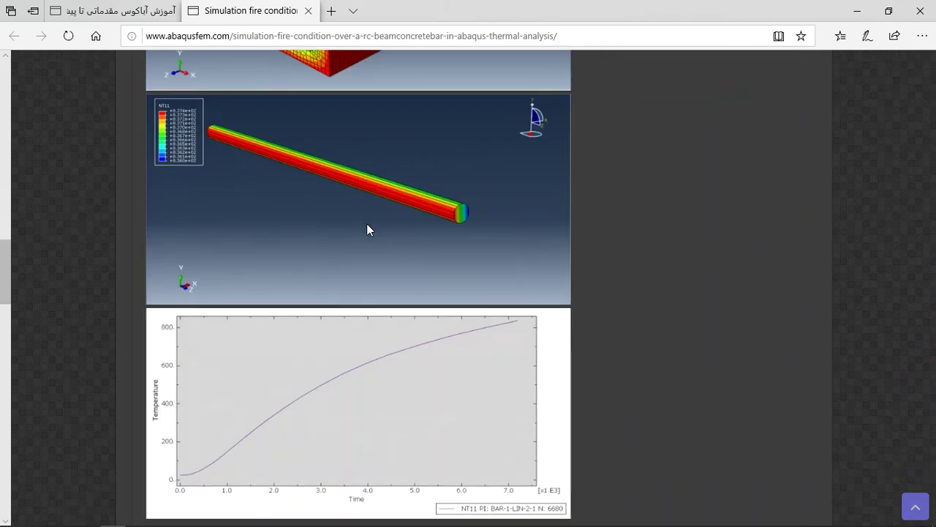
scroll(368, 229, down, 4)
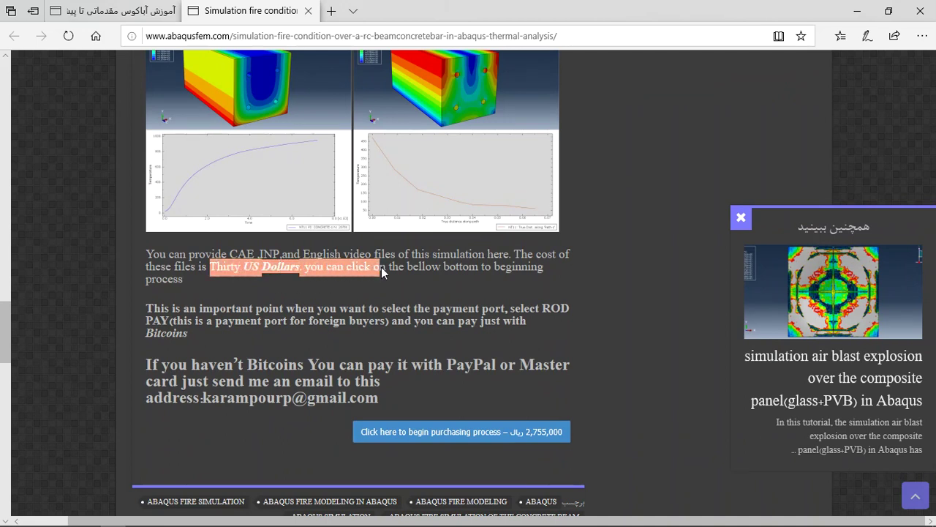
Highlight the cost sentence, the PayPal mention and the contact e-mail line, ending on PayPal.
drag(381, 267, 401, 267)
drag(444, 366, 493, 366)
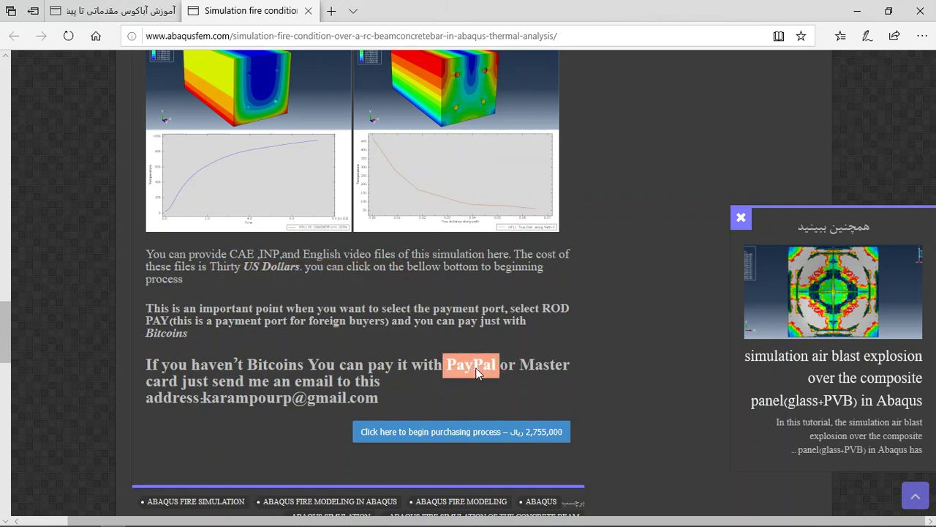
drag(389, 399, 203, 400)
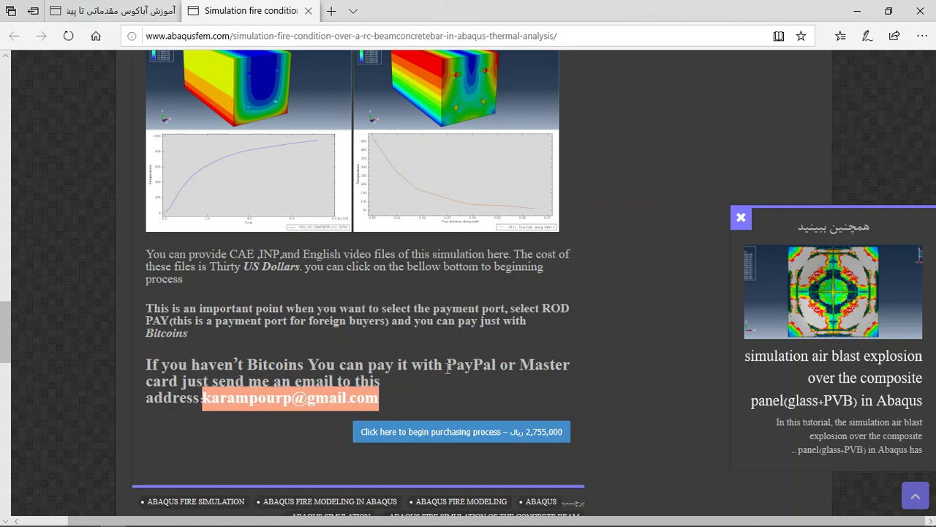
drag(447, 366, 496, 368)
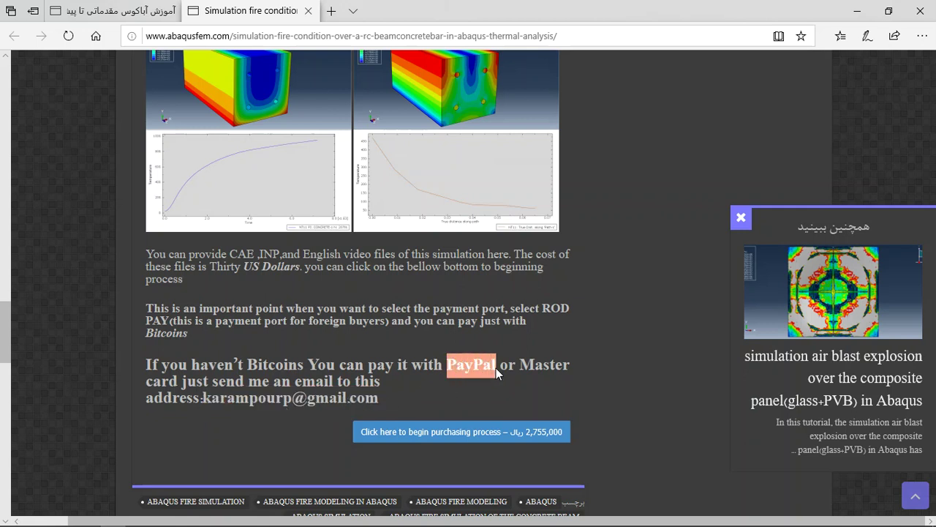